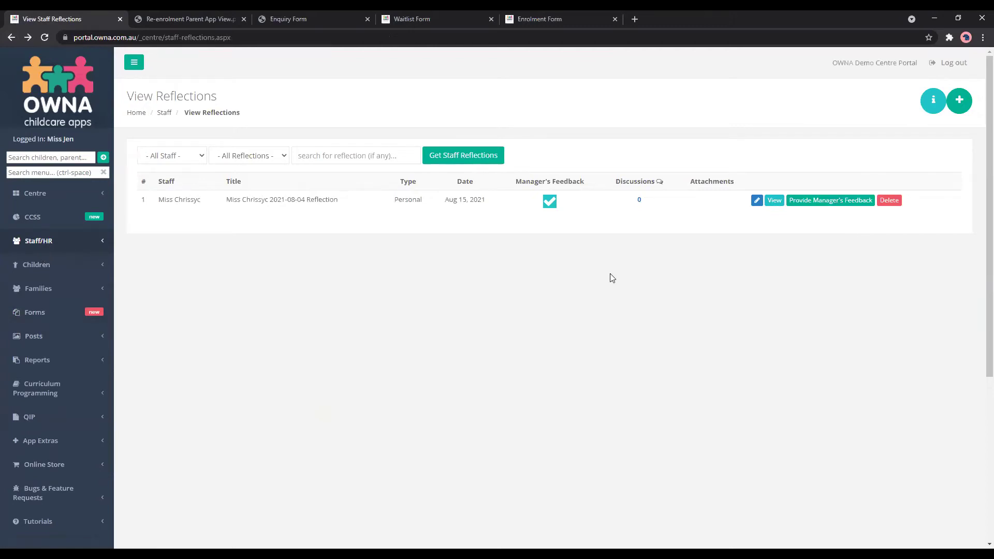
Step: Expand Children in the sidebar to show its portfolio, incident report and summary pages
{"action": "left_click", "coordinate": [52, 270]}
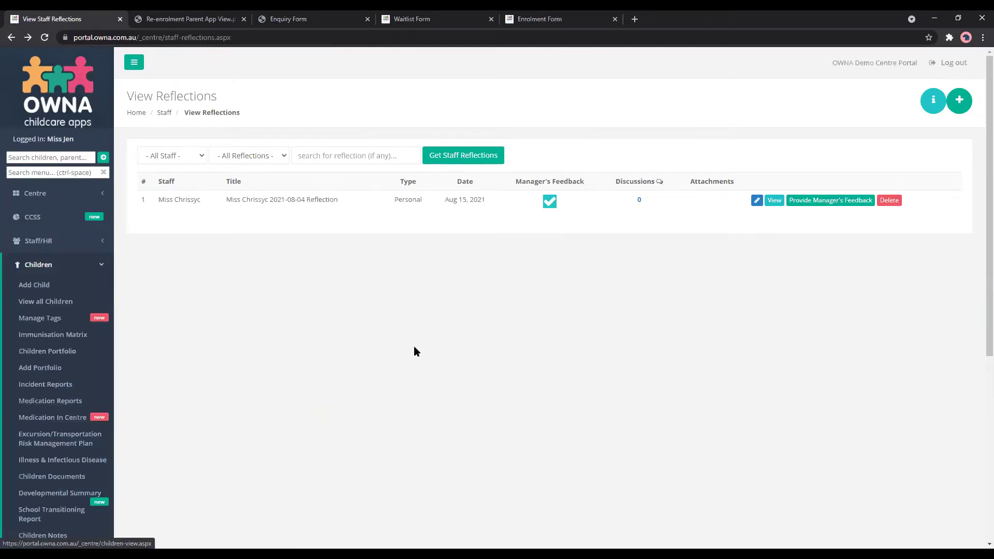
{"action": "scroll", "coordinate": [590, 364], "scroll_direction": "down", "scroll_amount": 1}
{"action": "scroll", "coordinate": [593, 368], "scroll_direction": "down", "scroll_amount": 1}
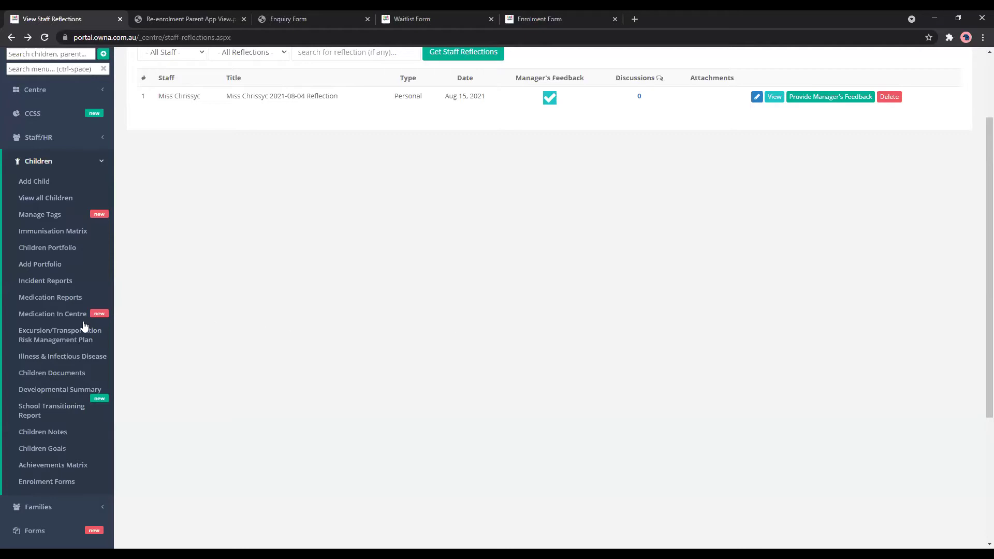
Step: Open the School Transitioning Report and scroll through the child's report outcomes and drawings
{"action": "left_click", "coordinate": [73, 409]}
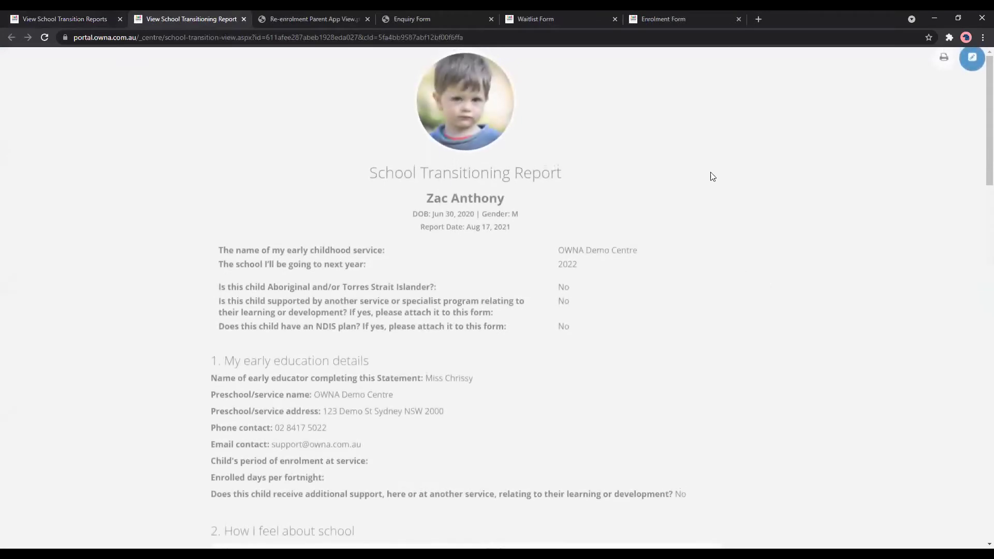
{"action": "scroll", "coordinate": [616, 414], "scroll_direction": "down", "scroll_amount": 4}
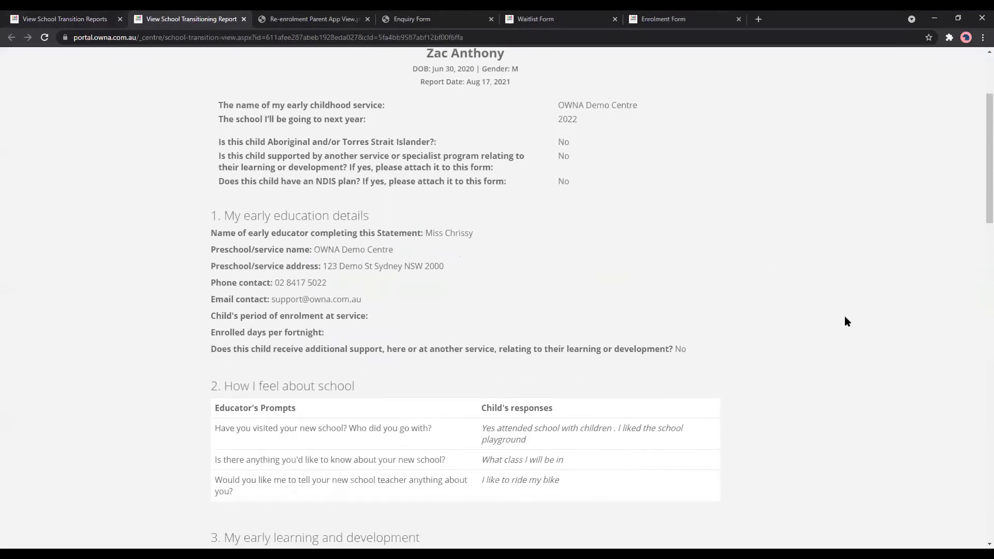
{"action": "scroll", "coordinate": [845, 317], "scroll_direction": "down", "scroll_amount": 6}
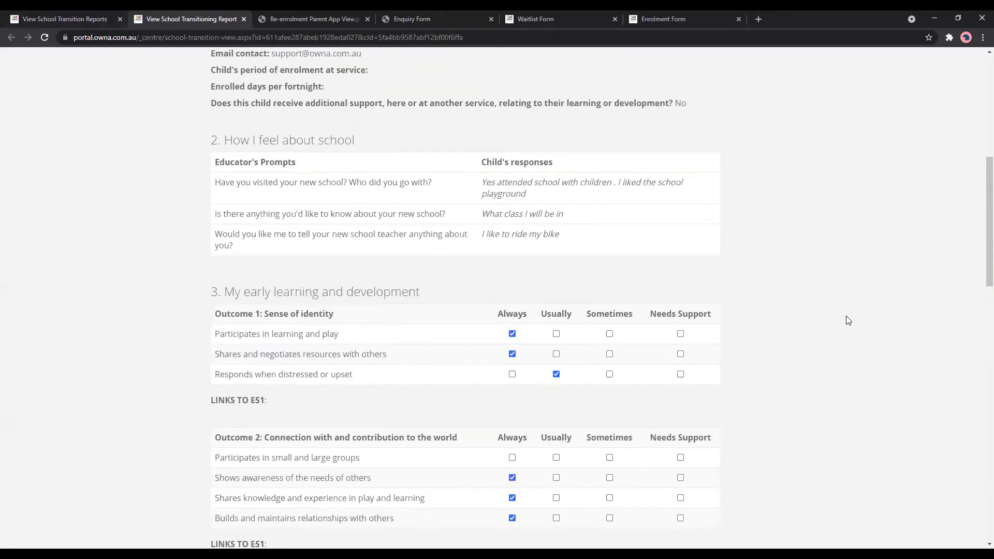
{"action": "scroll", "coordinate": [847, 317], "scroll_direction": "down", "scroll_amount": 7}
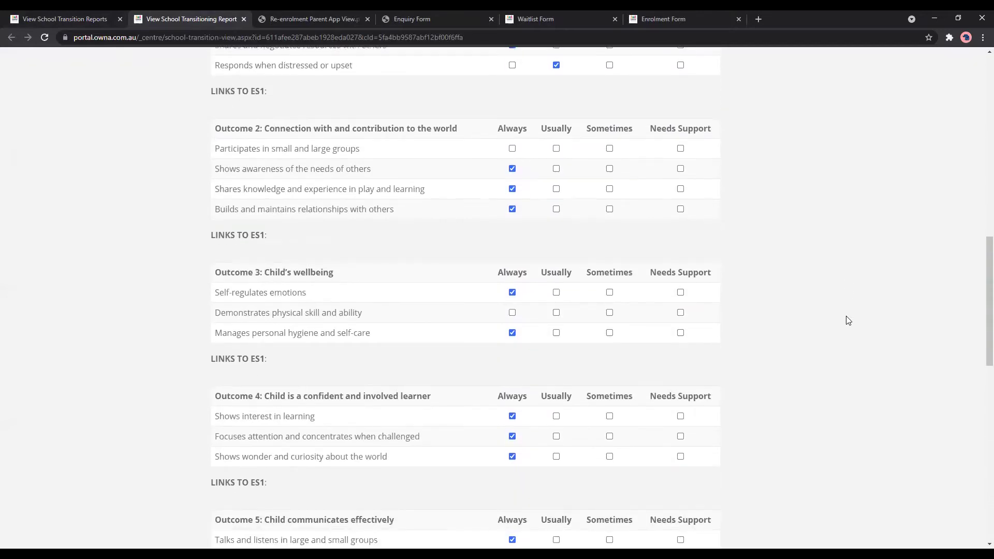
{"action": "scroll", "coordinate": [847, 320], "scroll_direction": "down", "scroll_amount": 5}
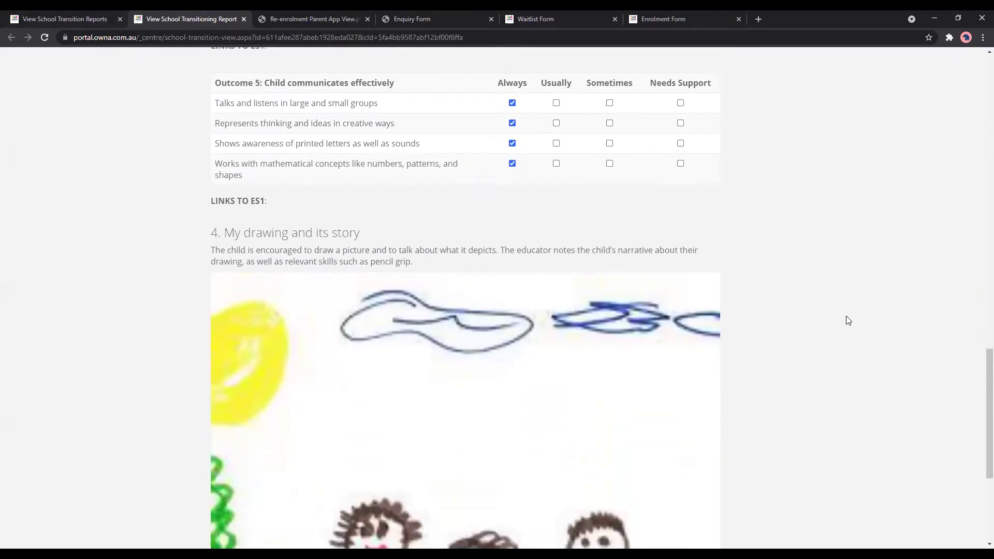
{"action": "scroll", "coordinate": [847, 320], "scroll_direction": "down", "scroll_amount": 2}
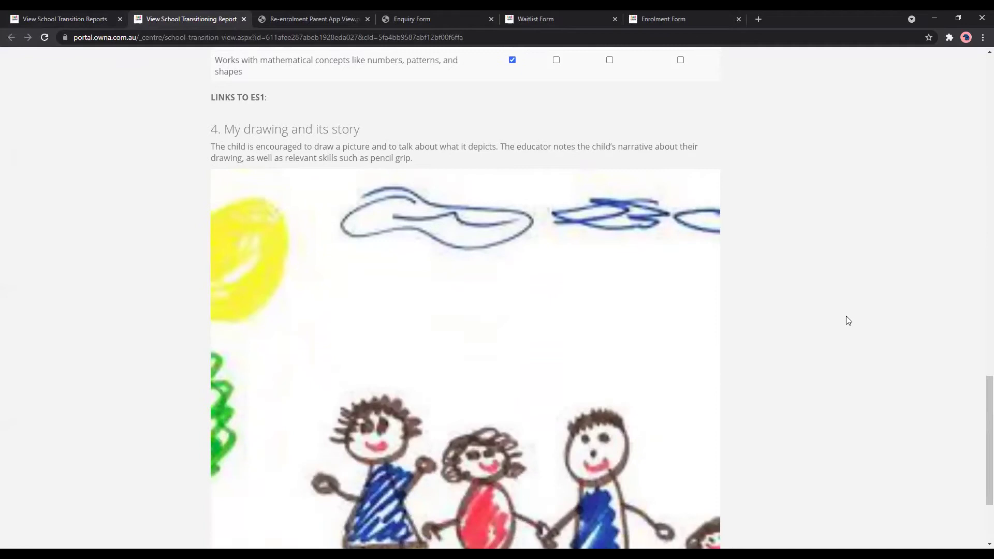
{"action": "scroll", "coordinate": [848, 320], "scroll_direction": "down", "scroll_amount": 3}
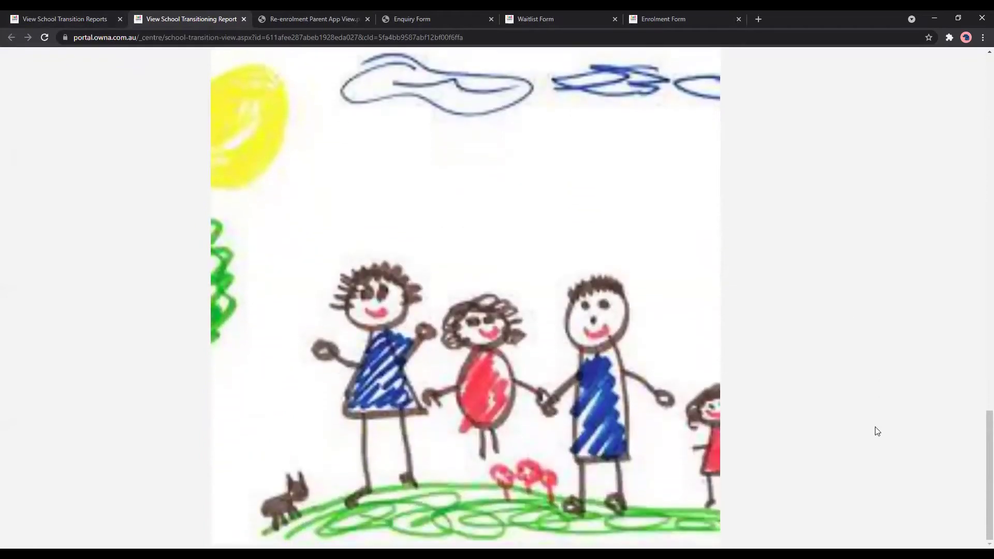
{"action": "scroll", "coordinate": [876, 430], "scroll_direction": "up", "scroll_amount": 8}
{"action": "scroll", "coordinate": [886, 411], "scroll_direction": "up", "scroll_amount": 13}
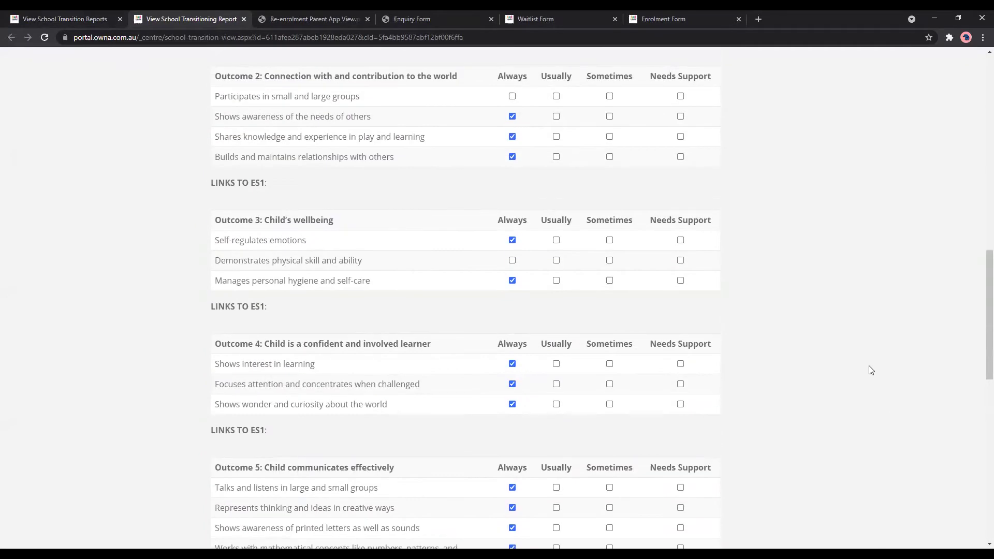
{"action": "scroll", "coordinate": [944, 70], "scroll_direction": "up", "scroll_amount": 5}
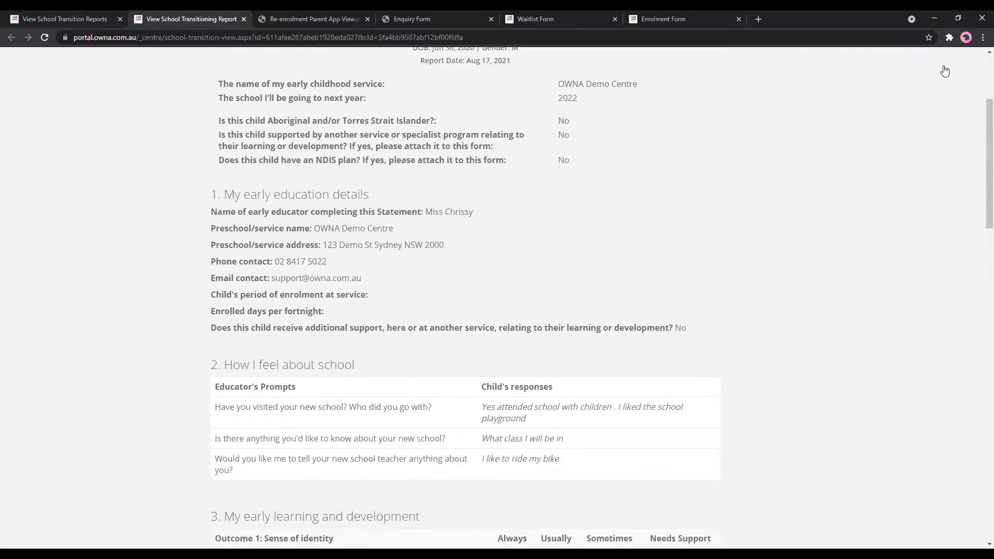
Step: Cancel the report's print preview and close the report tab to return to the list
{"action": "left_click", "coordinate": [944, 58]}
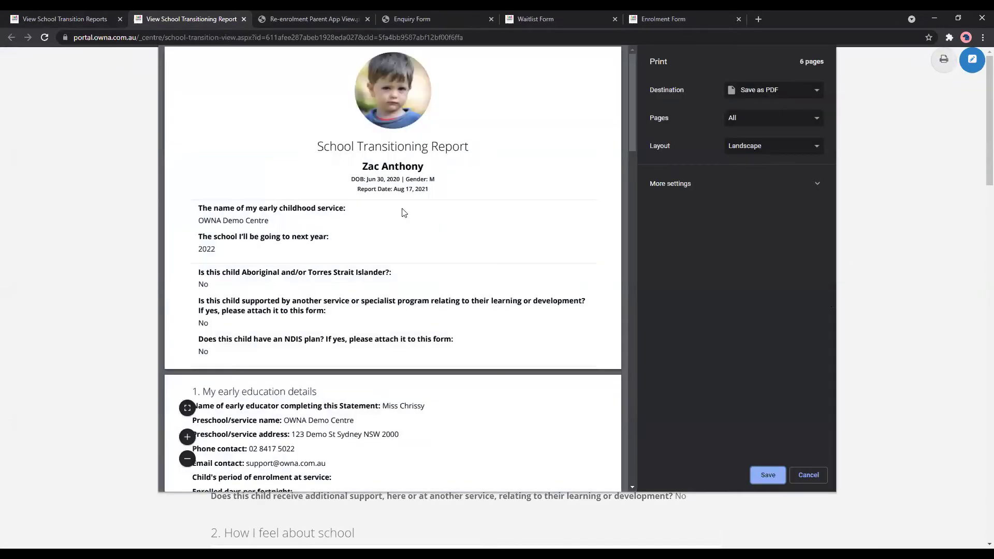
{"action": "left_click", "coordinate": [819, 478]}
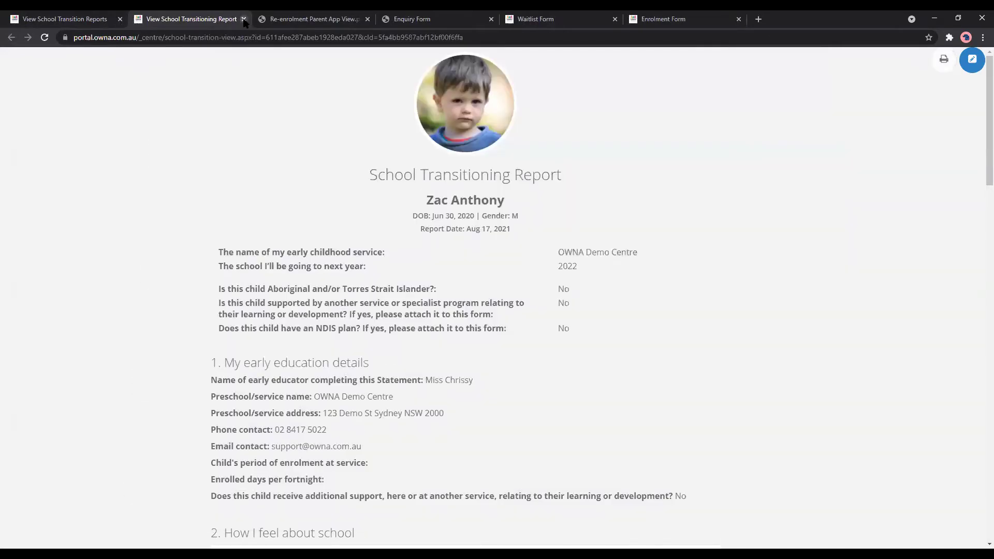
{"action": "left_click", "coordinate": [244, 19]}
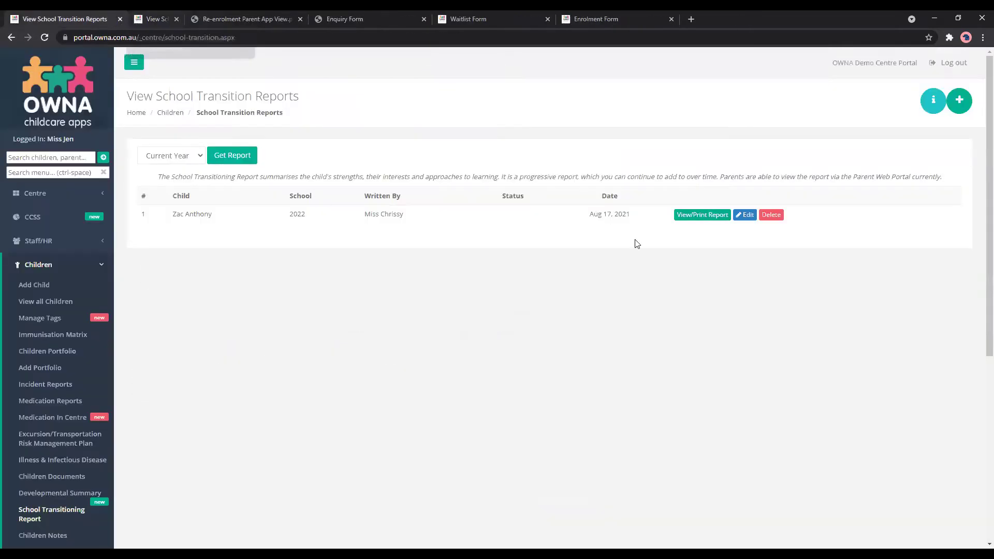
{"action": "left_click", "coordinate": [749, 216]}
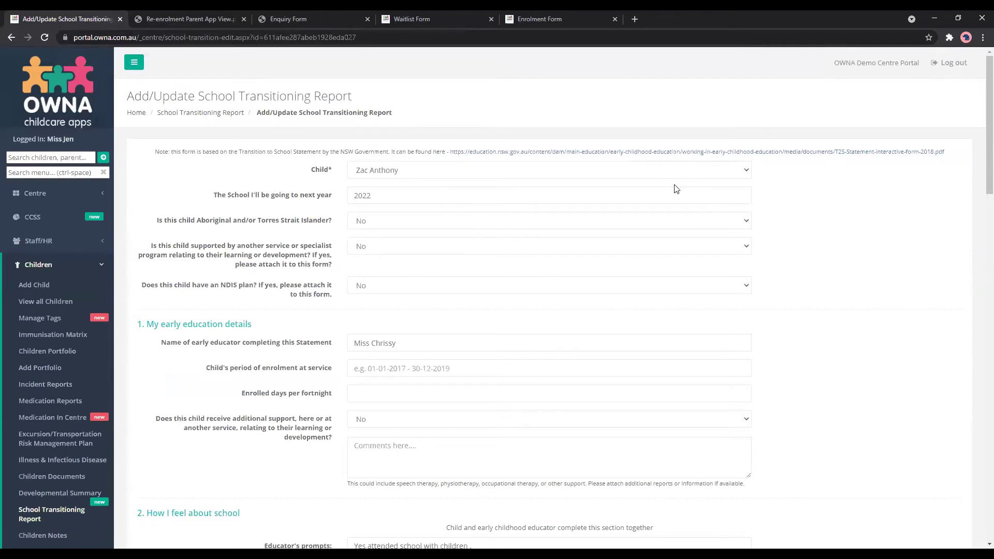
{"action": "scroll", "coordinate": [834, 368], "scroll_direction": "down", "scroll_amount": 1}
{"action": "scroll", "coordinate": [835, 368], "scroll_direction": "down", "scroll_amount": 6}
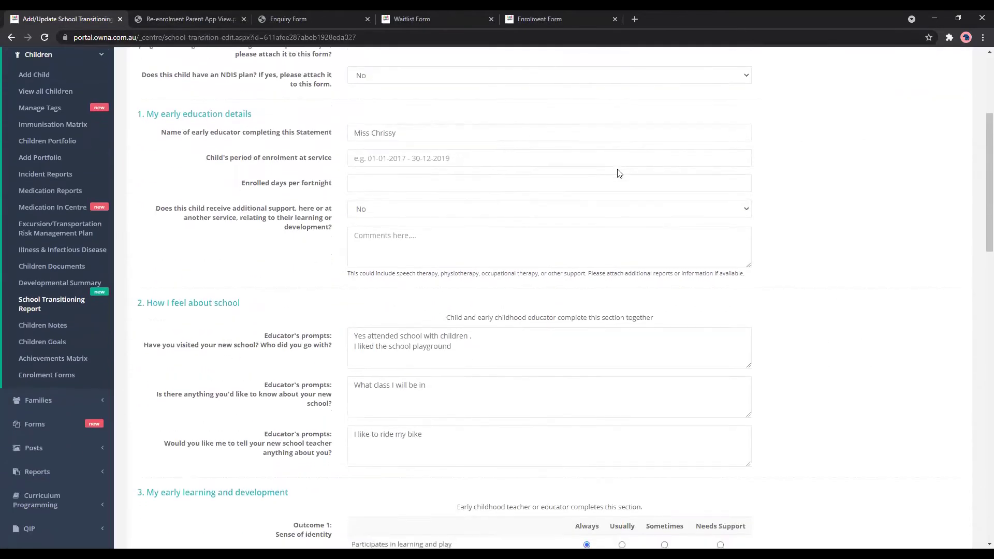
{"action": "scroll", "coordinate": [845, 300], "scroll_direction": "down", "scroll_amount": 5}
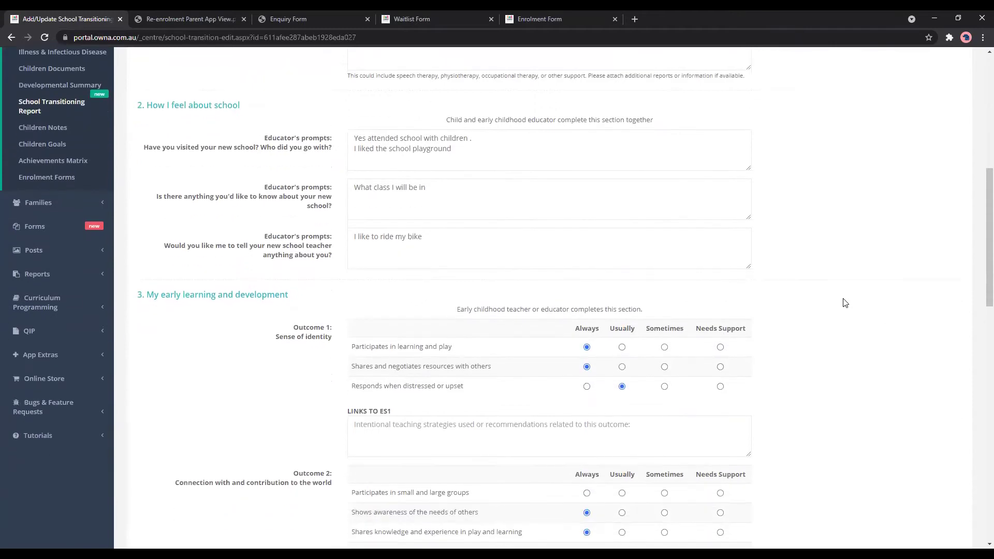
{"action": "scroll", "coordinate": [845, 296], "scroll_direction": "down", "scroll_amount": 12}
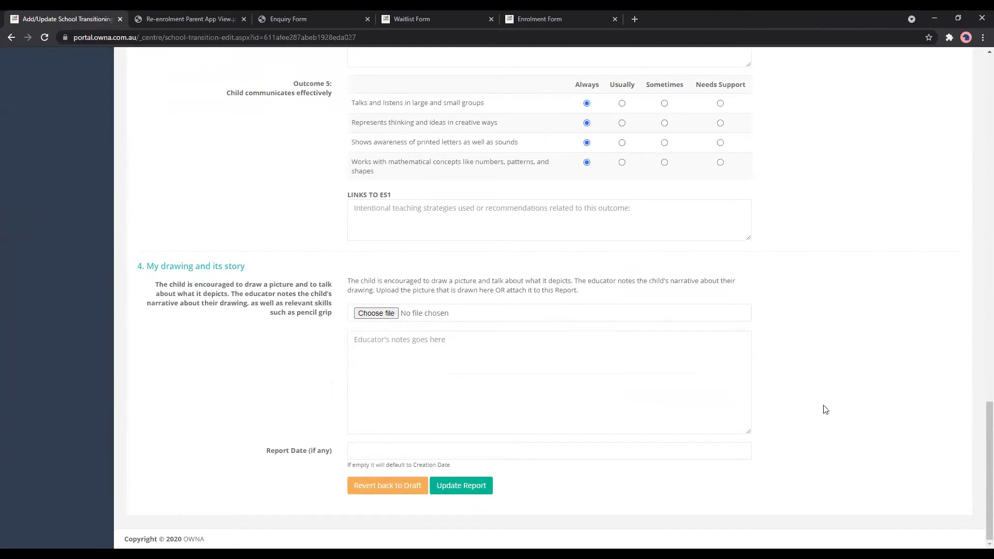
{"action": "scroll", "coordinate": [827, 406], "scroll_direction": "up", "scroll_amount": 5}
{"action": "scroll", "coordinate": [832, 395], "scroll_direction": "up", "scroll_amount": 8}
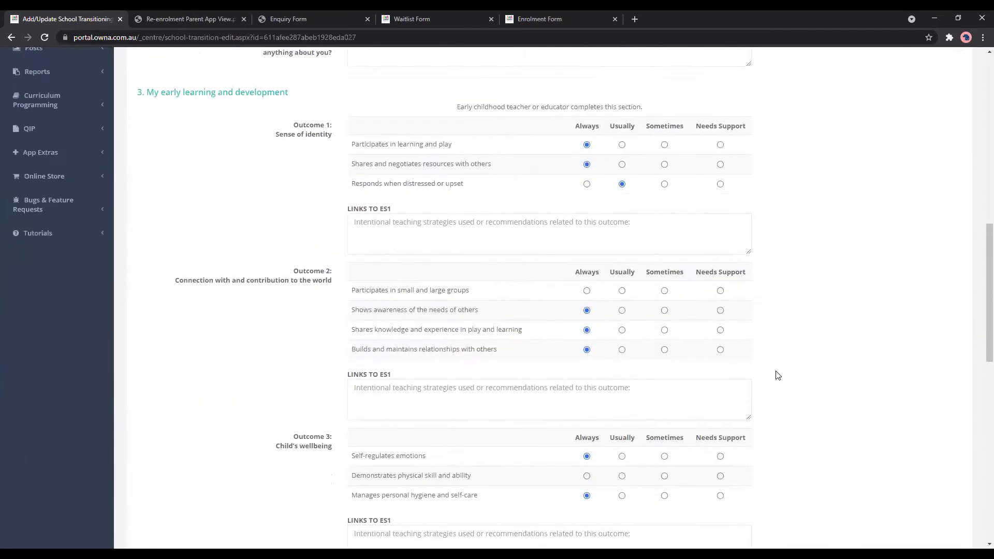
{"action": "scroll", "coordinate": [100, 426], "scroll_direction": "up", "scroll_amount": 6}
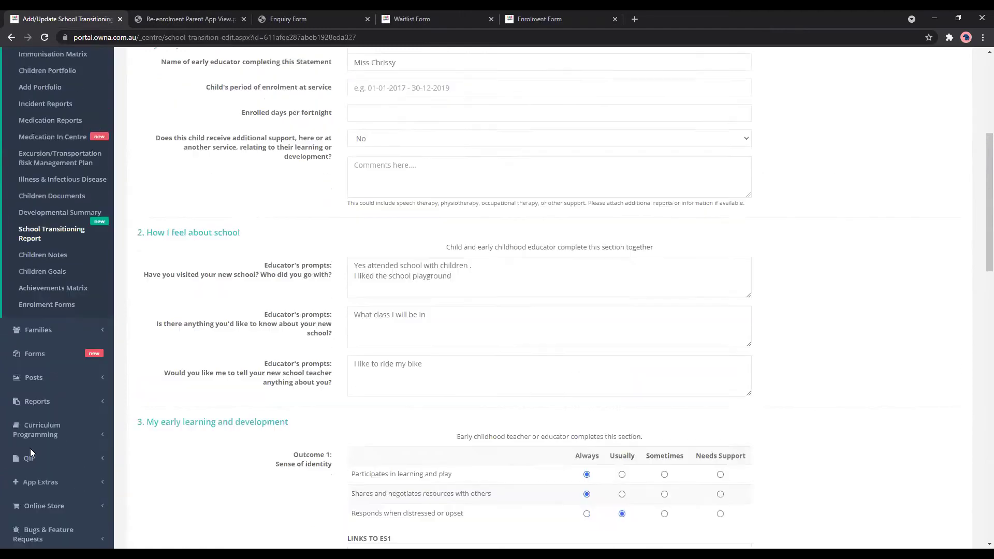
{"action": "scroll", "coordinate": [751, 286], "scroll_direction": "up", "scroll_amount": 5}
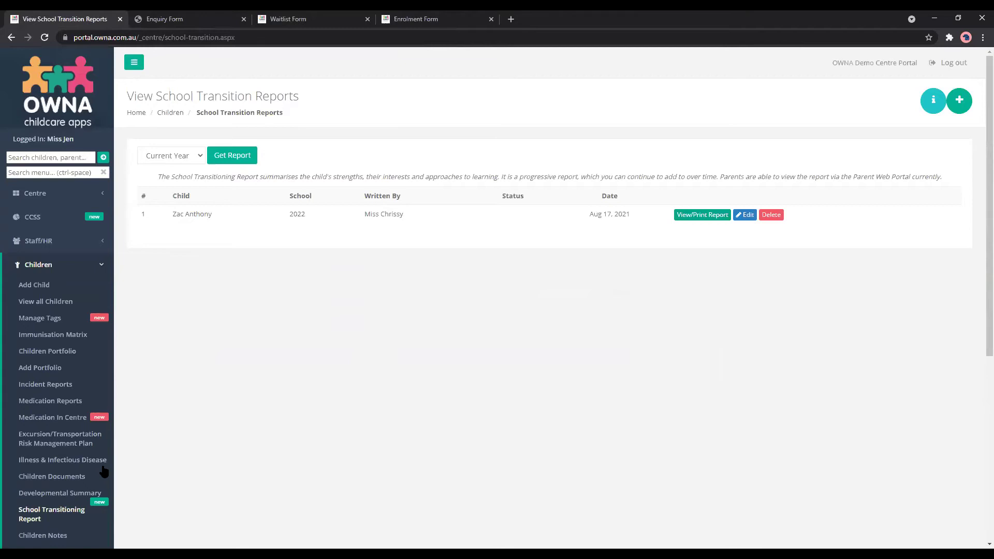
Step: Open Developmental Summary under Children to see the nine children and their rooms
{"action": "left_click", "coordinate": [88, 495]}
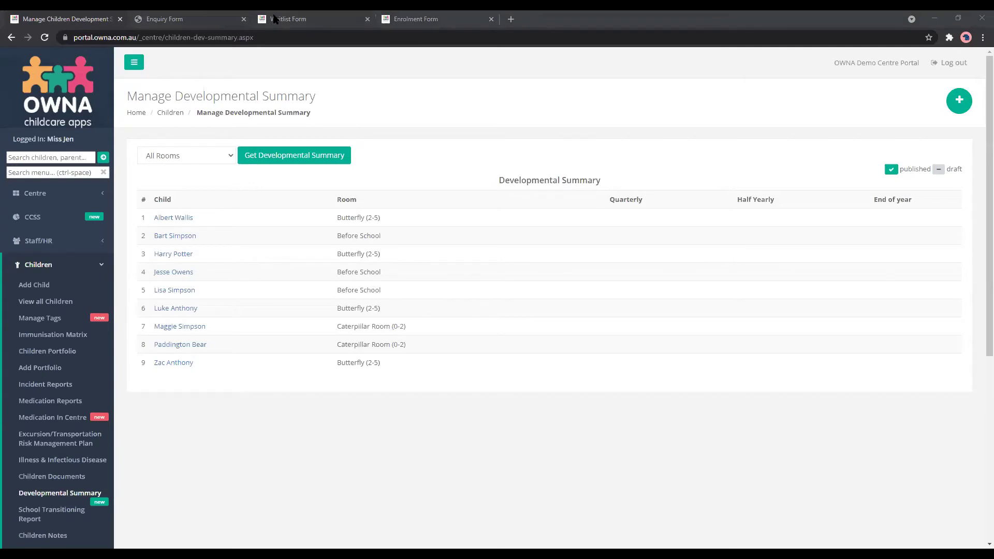
{"action": "left_click", "coordinate": [165, 19]}
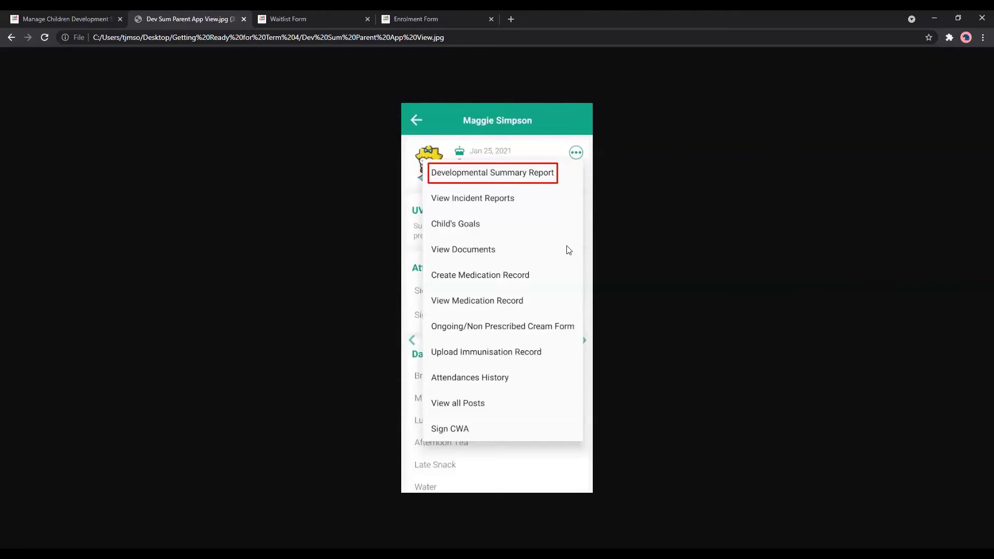
{"action": "left_click", "coordinate": [91, 24]}
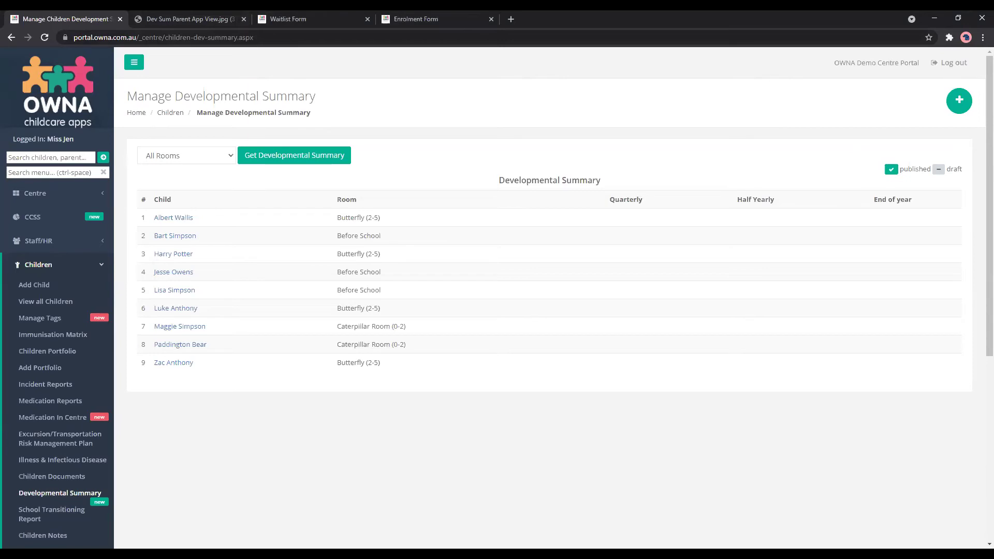
{"action": "left_click", "coordinate": [958, 101]}
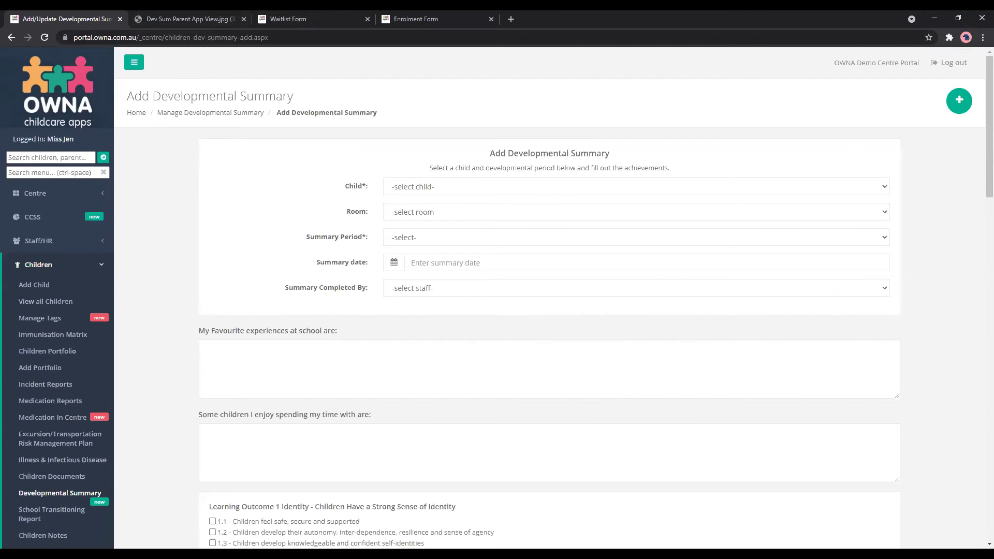
{"action": "scroll", "coordinate": [935, 444], "scroll_direction": "down", "scroll_amount": 5}
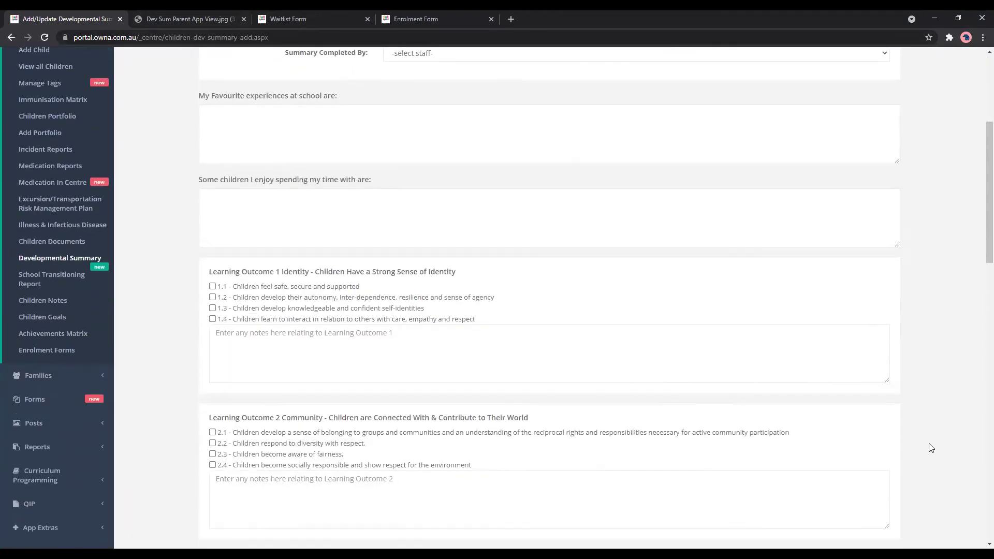
{"action": "scroll", "coordinate": [931, 447], "scroll_direction": "down", "scroll_amount": 7}
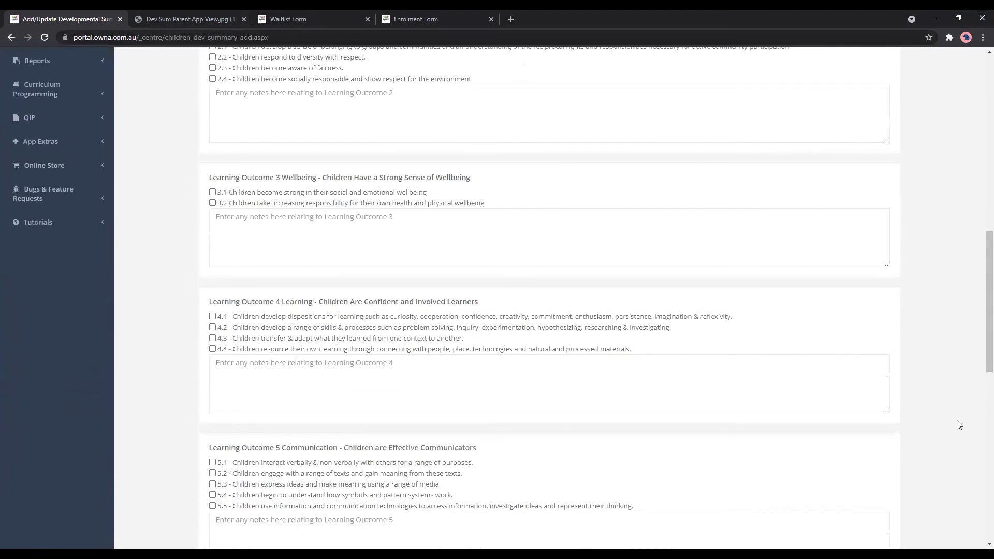
{"action": "scroll", "coordinate": [947, 419], "scroll_direction": "down", "scroll_amount": 9}
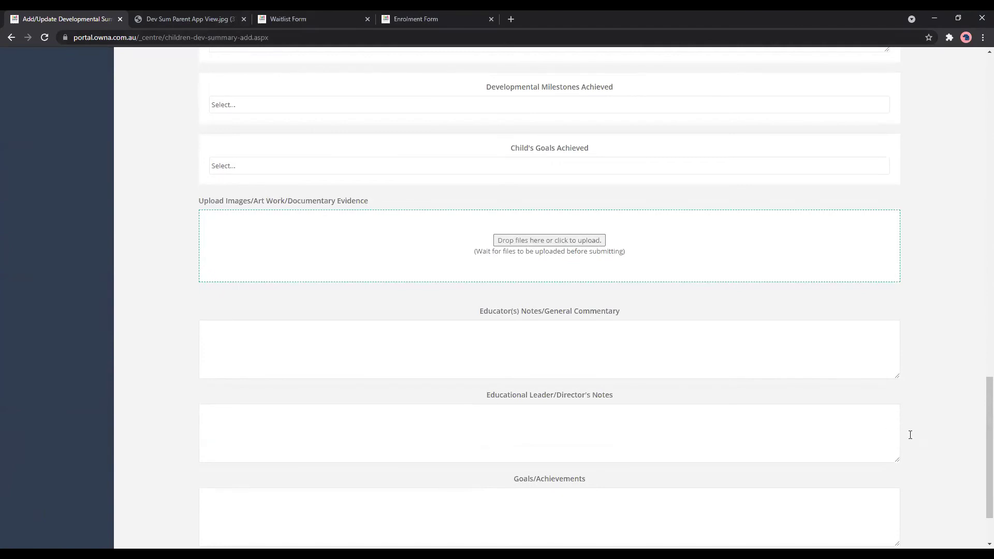
{"action": "scroll", "coordinate": [937, 431], "scroll_direction": "down", "scroll_amount": 2}
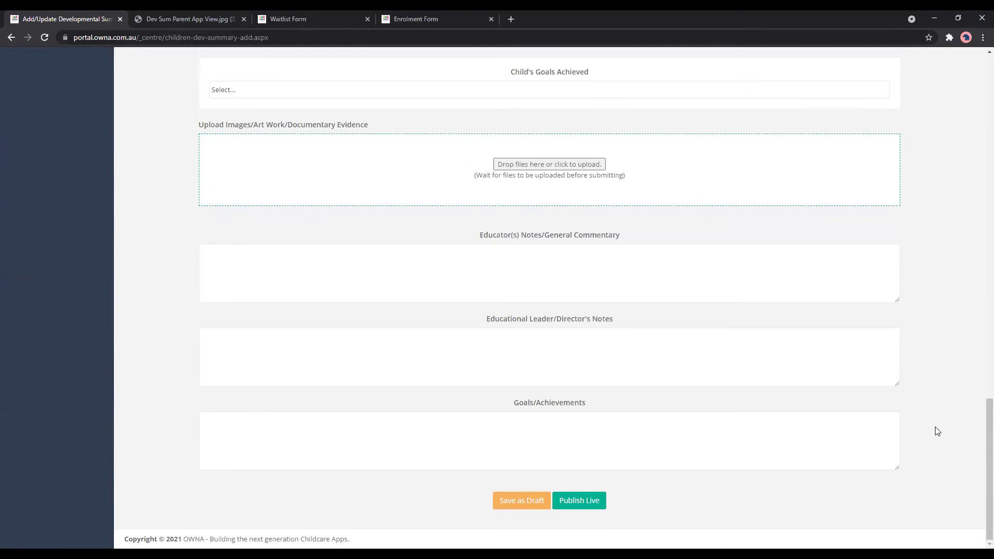
{"action": "scroll", "coordinate": [937, 431], "scroll_direction": "up", "scroll_amount": 15}
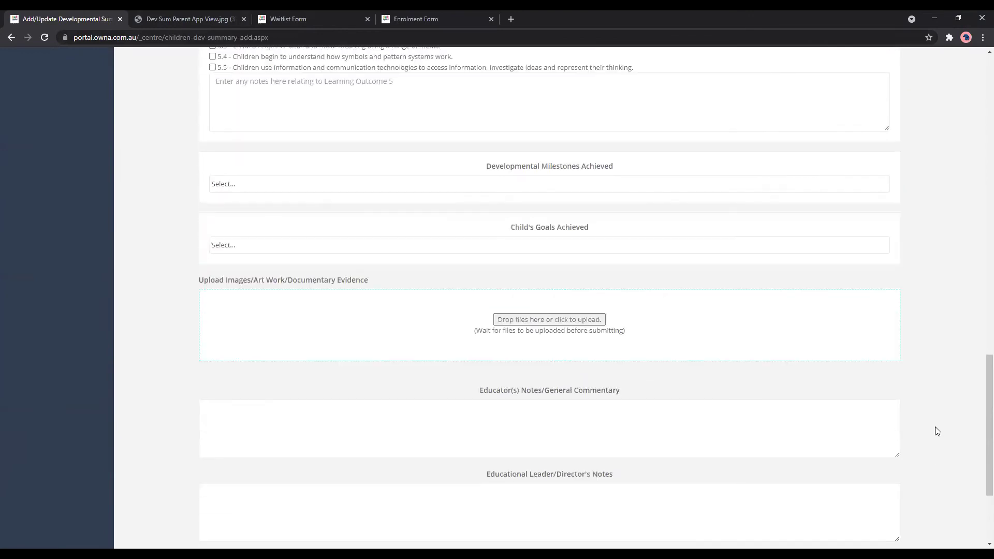
{"action": "scroll", "coordinate": [937, 429], "scroll_direction": "up", "scroll_amount": 4}
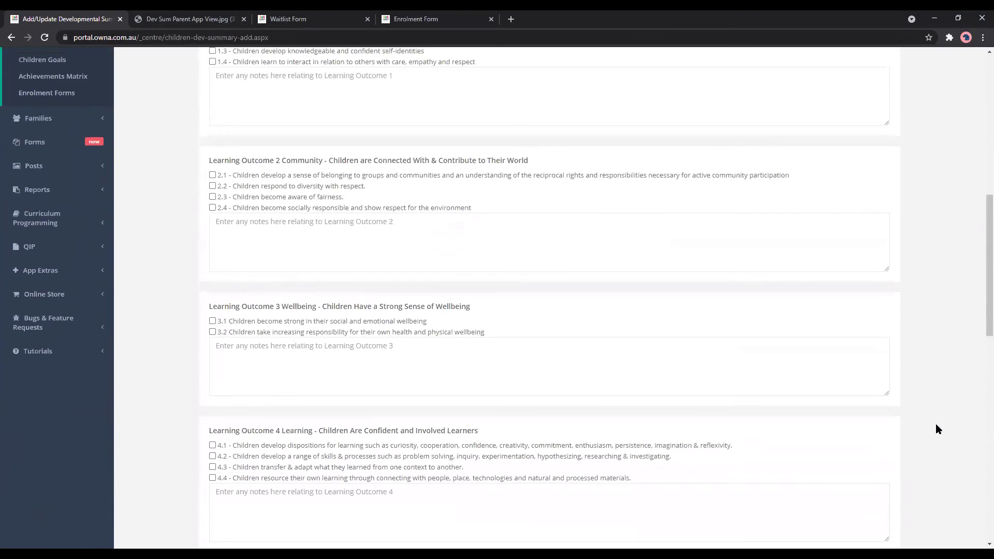
{"action": "scroll", "coordinate": [942, 419], "scroll_direction": "up", "scroll_amount": 7}
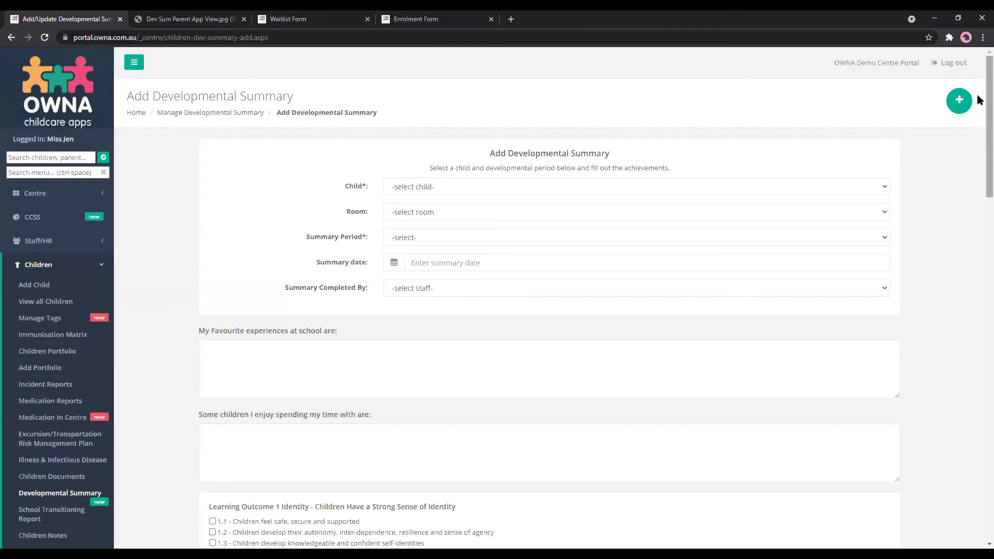
{"action": "scroll", "coordinate": [978, 399], "scroll_direction": "down", "scroll_amount": 20}
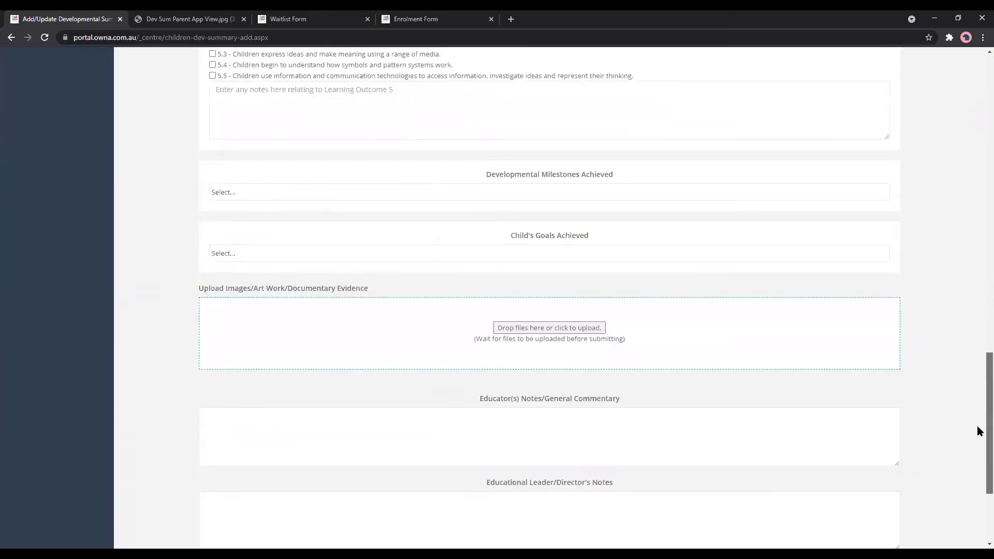
{"action": "scroll", "coordinate": [977, 426], "scroll_direction": "down", "scroll_amount": 3}
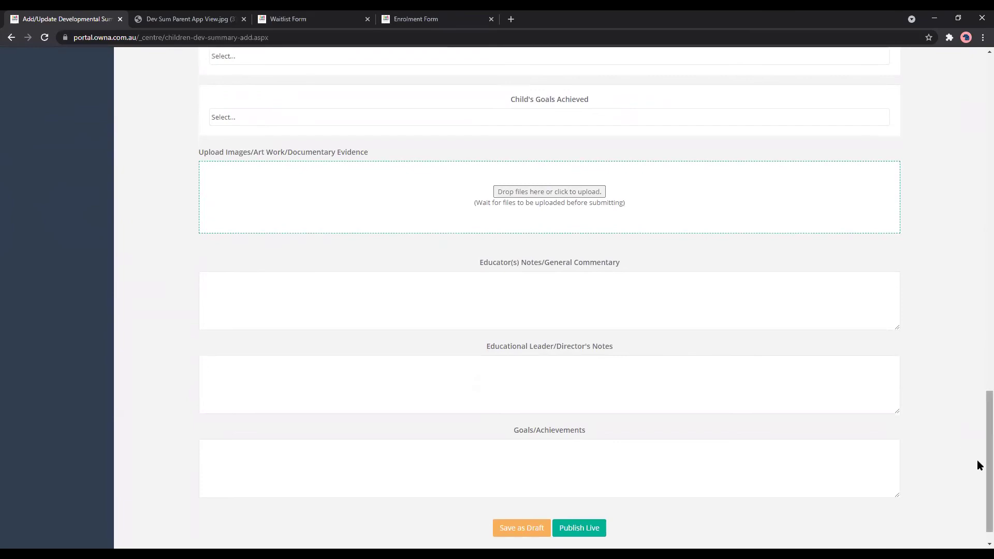
{"action": "scroll", "coordinate": [976, 460], "scroll_direction": "up", "scroll_amount": 9}
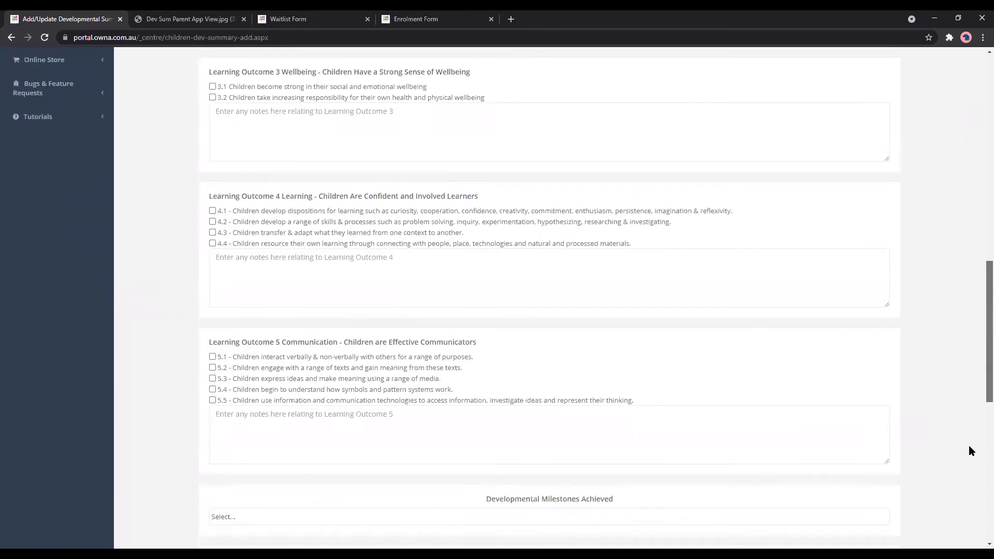
{"action": "scroll", "coordinate": [968, 445], "scroll_direction": "down", "scroll_amount": 3}
{"action": "scroll", "coordinate": [497, 507], "scroll_direction": "down", "scroll_amount": 5}
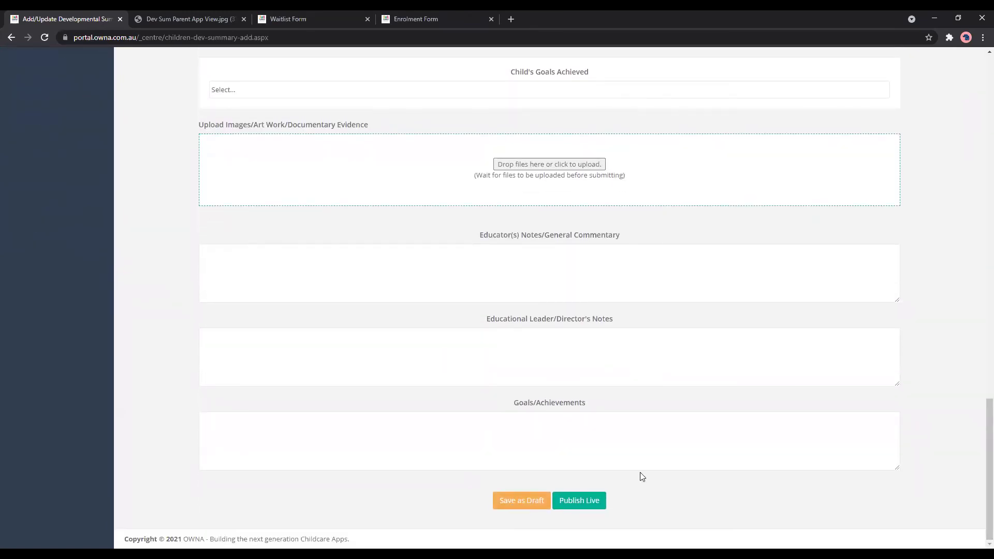
{"action": "scroll", "coordinate": [903, 439], "scroll_direction": "up", "scroll_amount": 5}
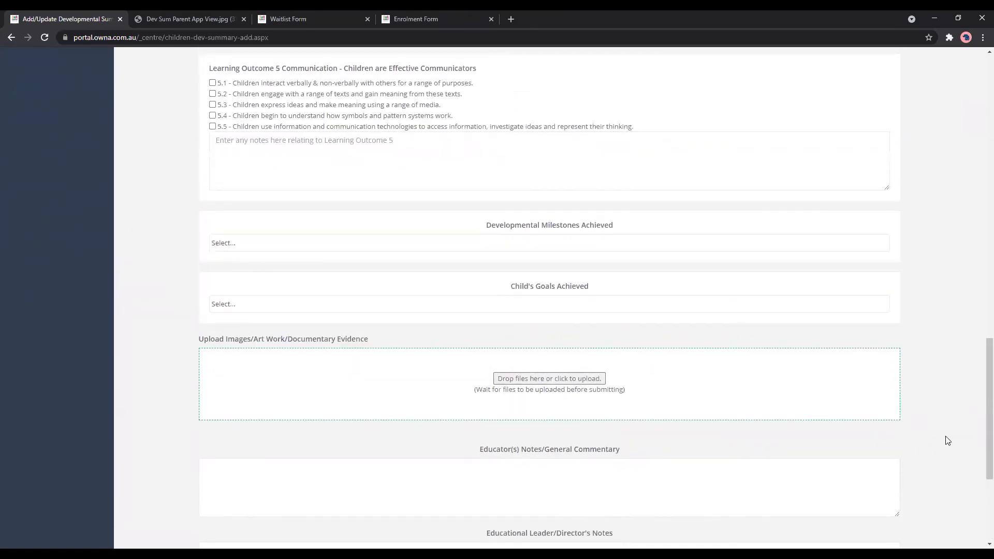
{"action": "scroll", "coordinate": [953, 167], "scroll_direction": "up", "scroll_amount": 3}
{"action": "scroll", "coordinate": [673, 182], "scroll_direction": "up", "scroll_amount": 3}
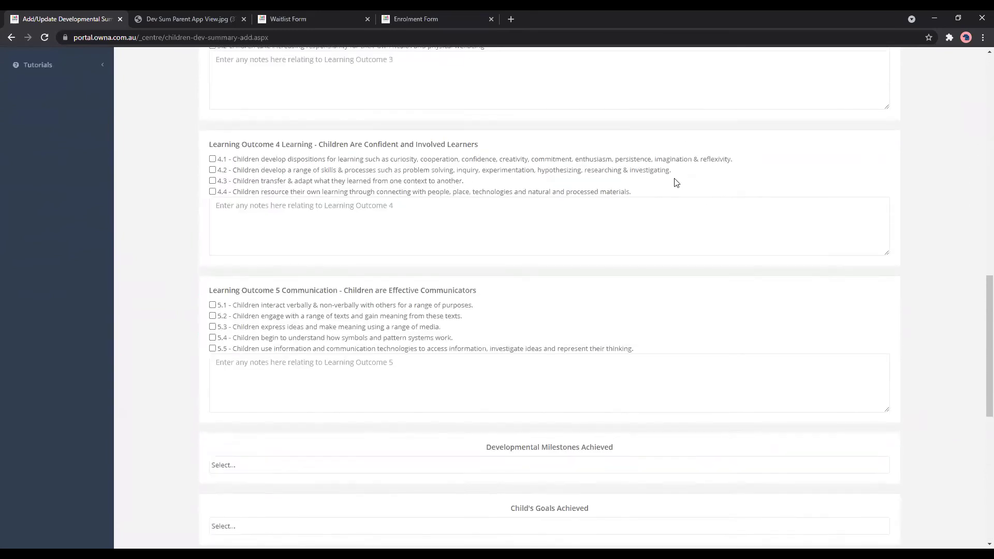
{"action": "scroll", "coordinate": [630, 291], "scroll_direction": "up", "scroll_amount": 2}
{"action": "scroll", "coordinate": [629, 278], "scroll_direction": "up", "scroll_amount": 12}
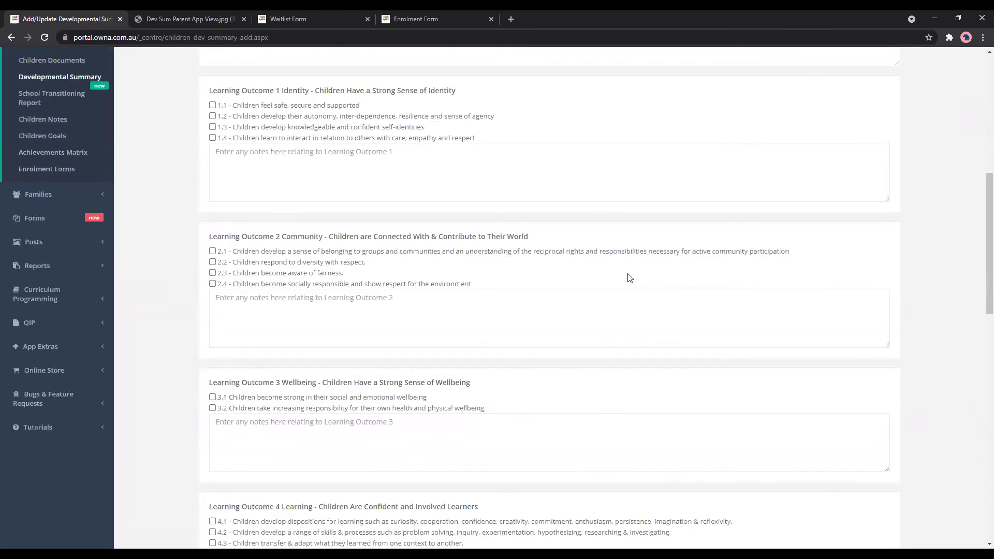
Step: Choose the child, Caterpillar Room (0-2), End of Year period and date 2021-09-14
{"action": "left_click", "coordinate": [570, 186]}
{"action": "left_click", "coordinate": [572, 273]}
{"action": "left_click", "coordinate": [571, 212]}
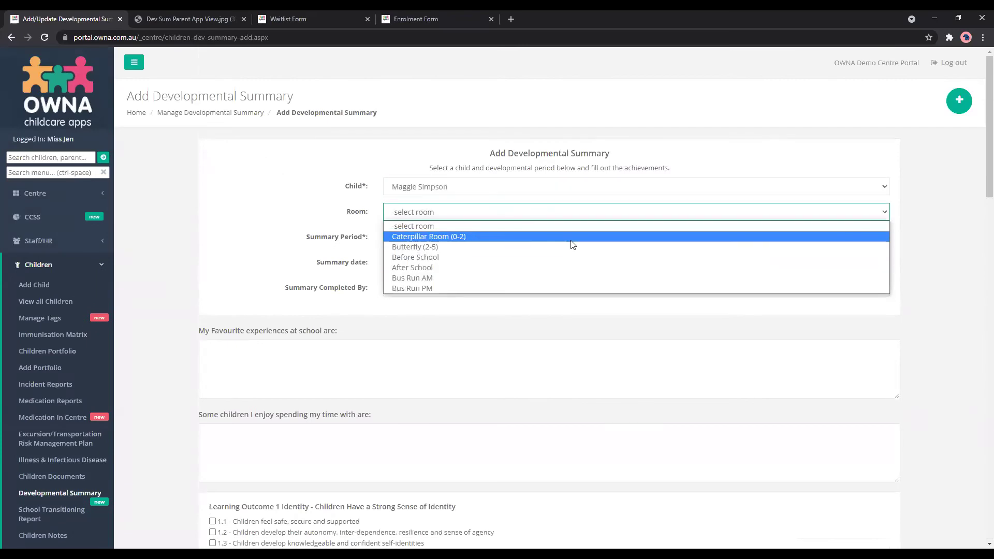
{"action": "left_click", "coordinate": [608, 238]}
{"action": "left_click", "coordinate": [611, 237]}
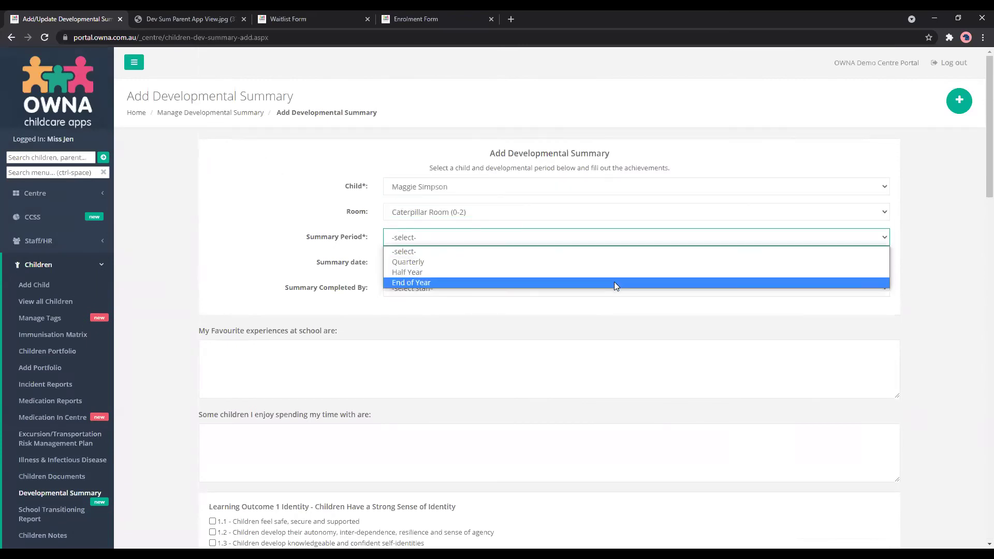
{"action": "left_click", "coordinate": [556, 282]}
{"action": "left_click", "coordinate": [557, 262]}
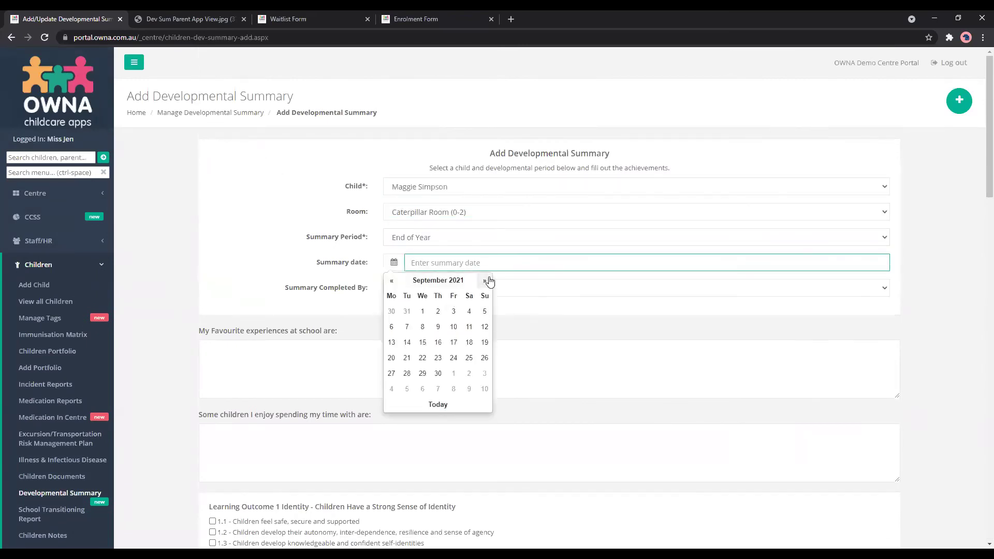
{"action": "left_click", "coordinate": [450, 404]}
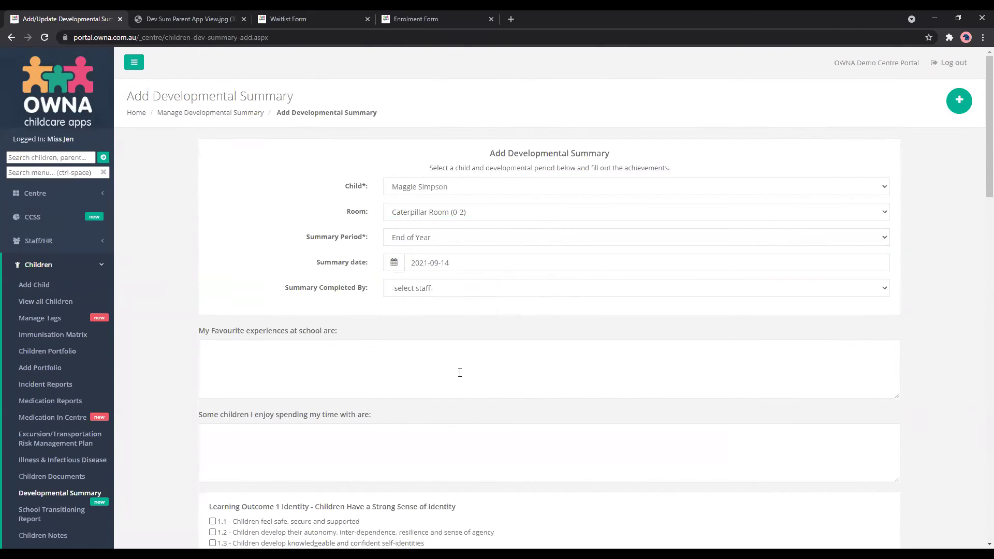
Step: Select the staff member who completed the summary and scroll down the form
{"action": "left_click", "coordinate": [600, 287]}
{"action": "left_click", "coordinate": [582, 342]}
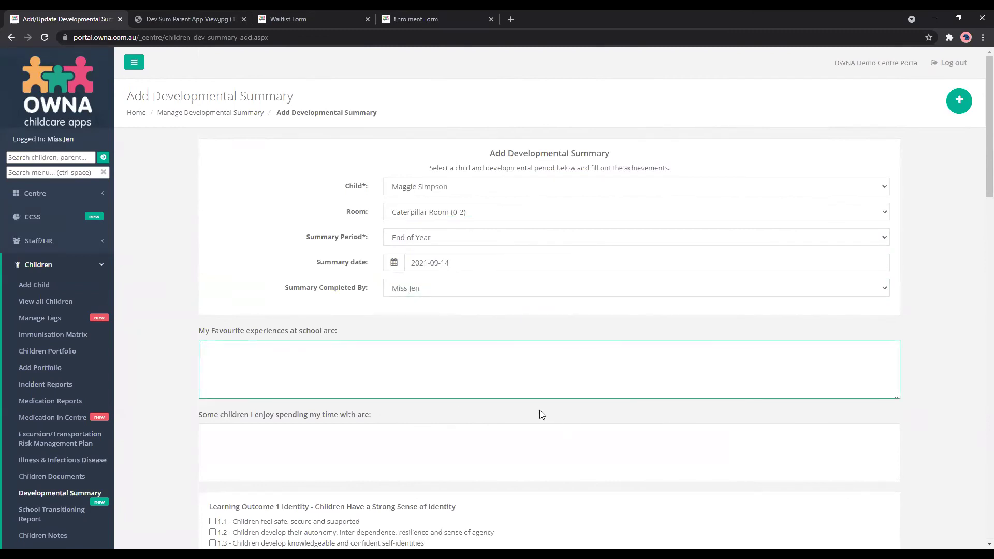
{"action": "scroll", "coordinate": [770, 425], "scroll_direction": "down", "scroll_amount": 7}
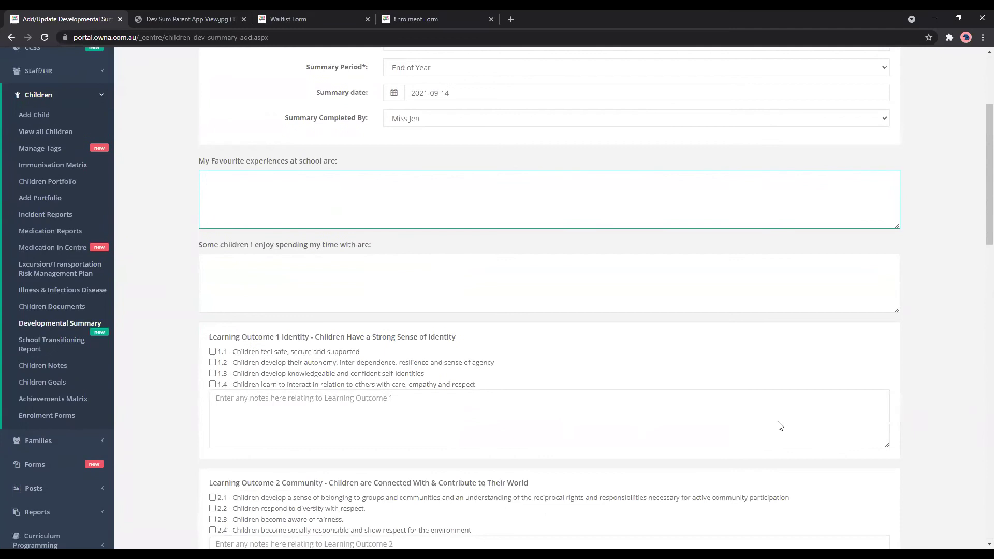
{"action": "scroll", "coordinate": [523, 507], "scroll_direction": "down", "scroll_amount": 6}
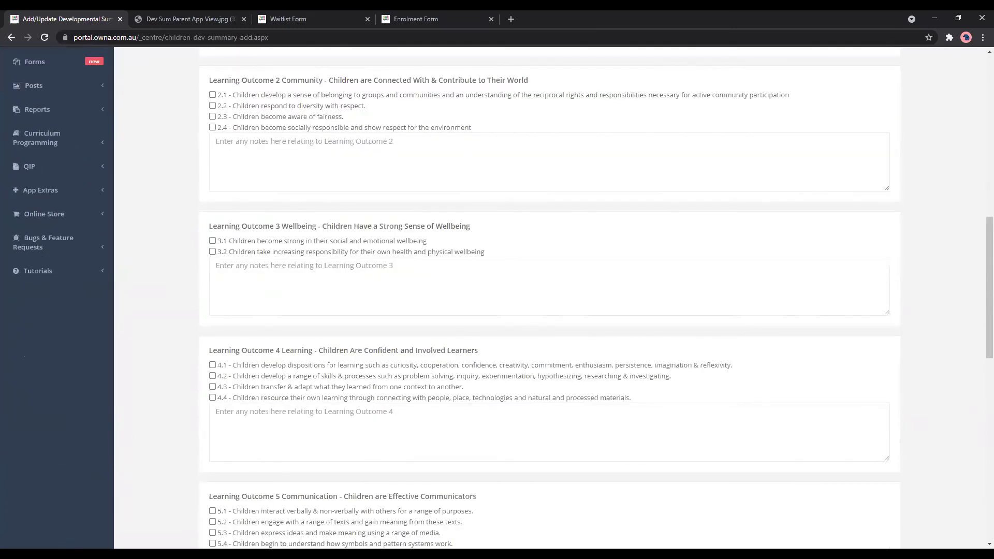
{"action": "scroll", "coordinate": [801, 166], "scroll_direction": "down", "scroll_amount": 10}
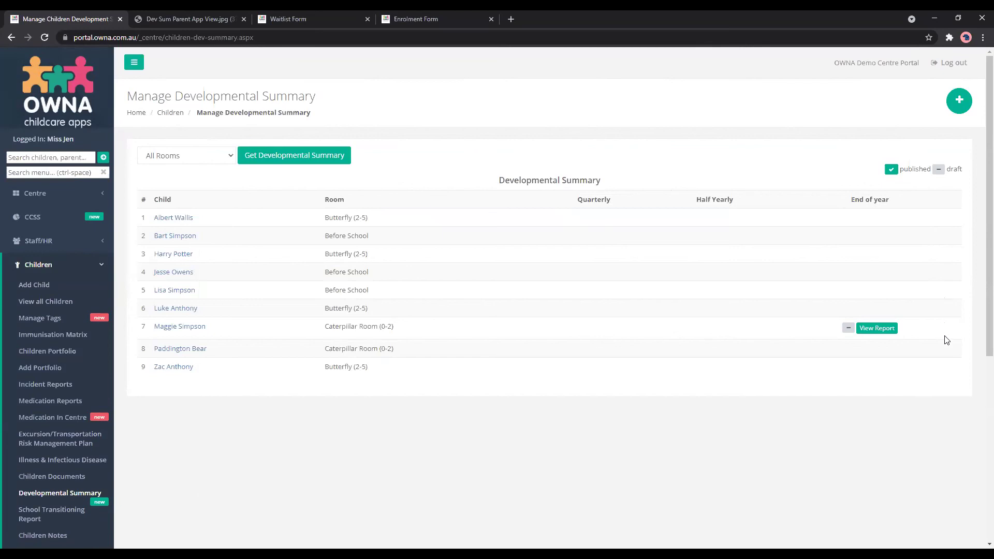
Step: Open the child's End of year View Report and scroll through its outcomes
{"action": "left_click", "coordinate": [877, 329]}
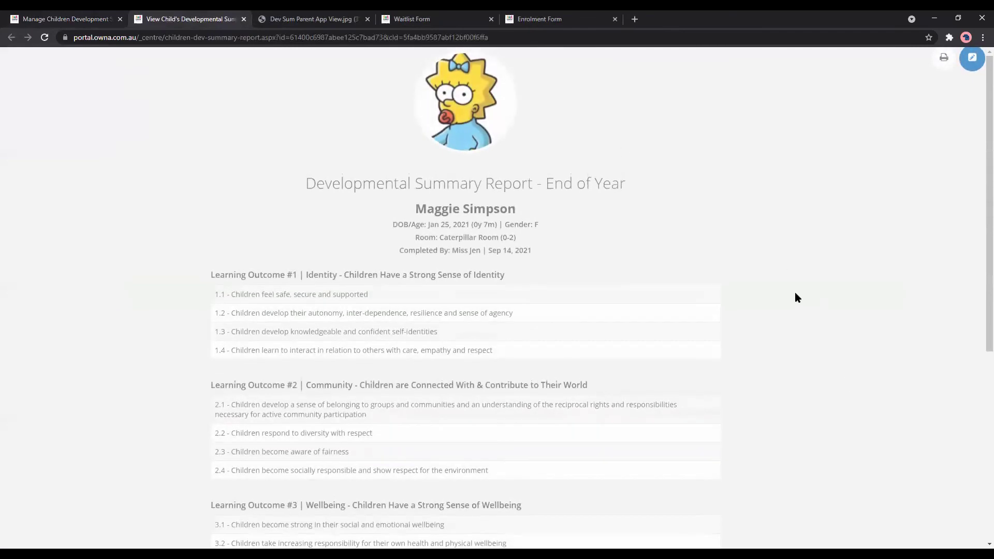
{"action": "scroll", "coordinate": [854, 311], "scroll_direction": "down", "scroll_amount": 1}
{"action": "scroll", "coordinate": [974, 67], "scroll_direction": "down", "scroll_amount": 5}
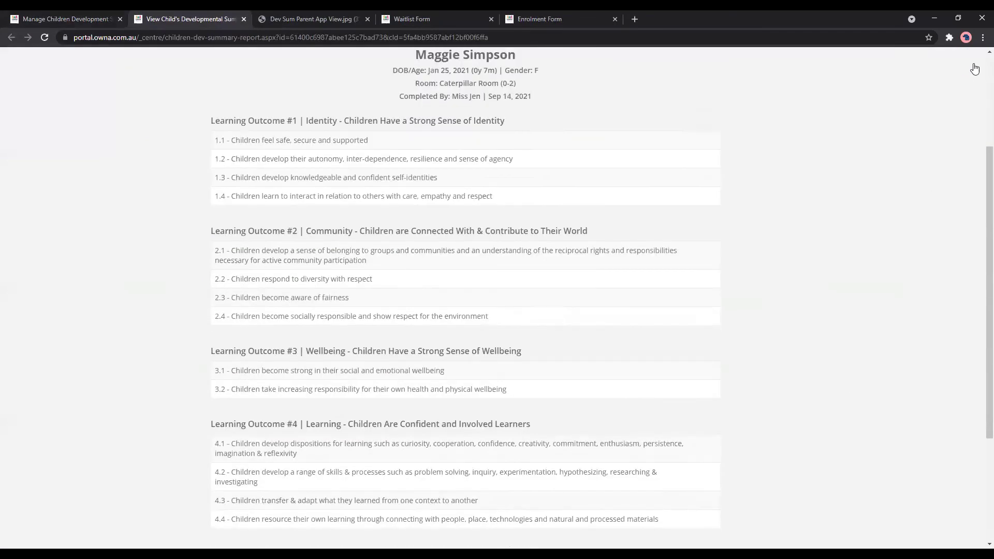
{"action": "scroll", "coordinate": [974, 67], "scroll_direction": "up", "scroll_amount": 1}
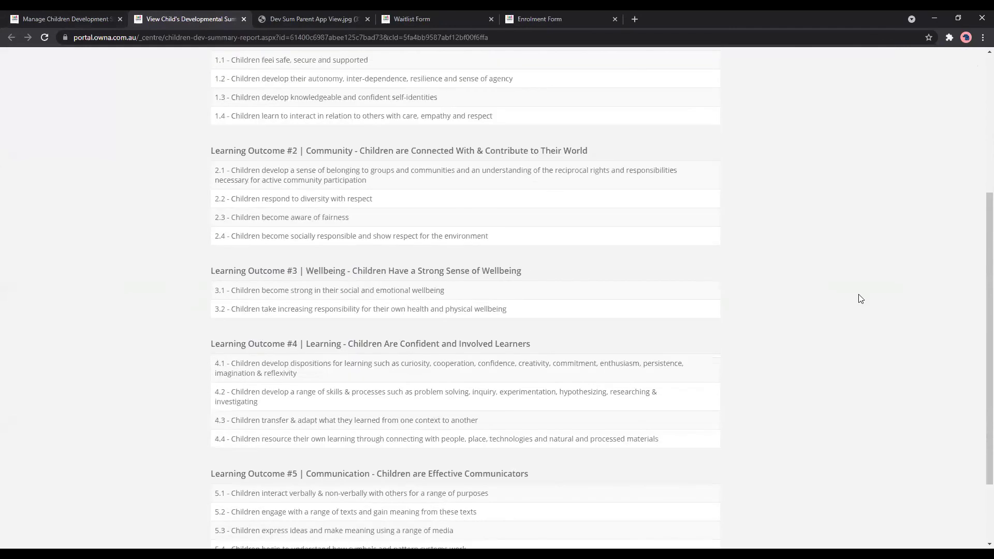
{"action": "scroll", "coordinate": [569, 326], "scroll_direction": "up", "scroll_amount": 5}
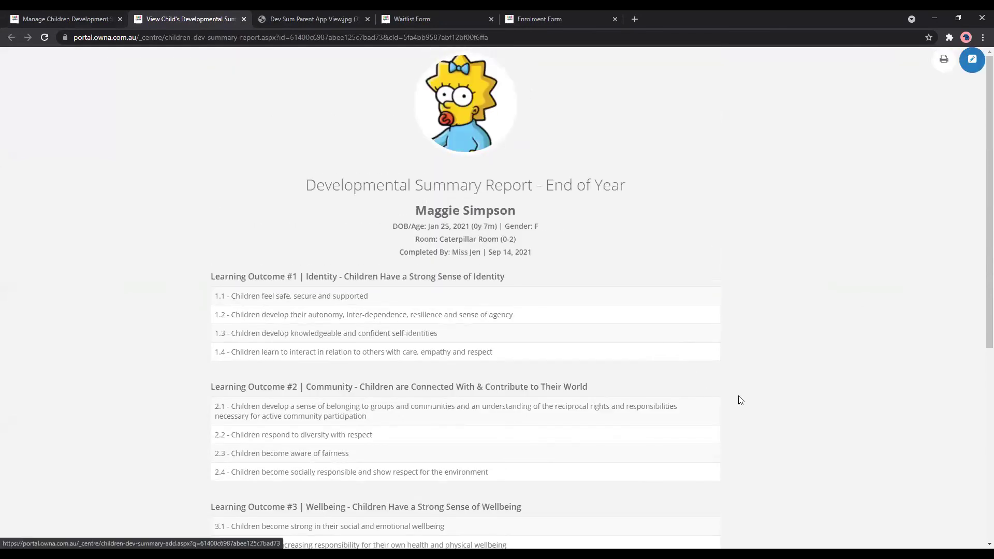
Step: Scroll through the reopened End of Year summary form, its outcome checkboxes still empty
{"action": "scroll", "coordinate": [961, 385], "scroll_direction": "down", "scroll_amount": 4}
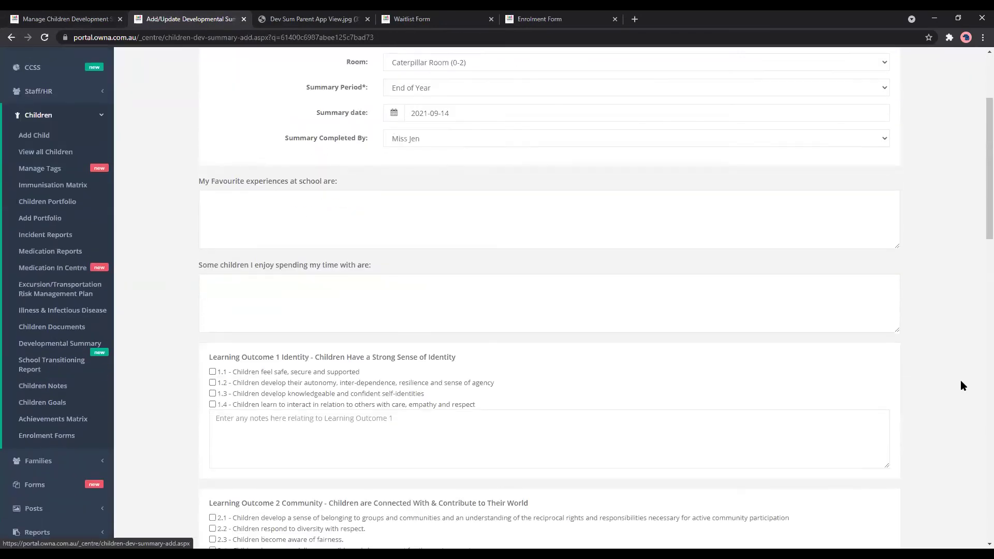
{"action": "scroll", "coordinate": [961, 381], "scroll_direction": "down", "scroll_amount": 4}
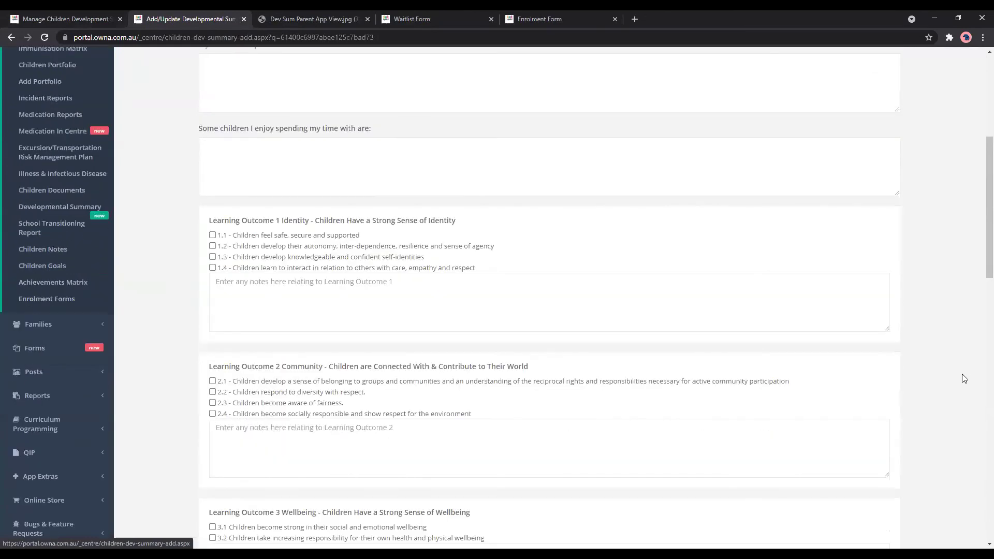
{"action": "scroll", "coordinate": [978, 466], "scroll_direction": "down", "scroll_amount": 4}
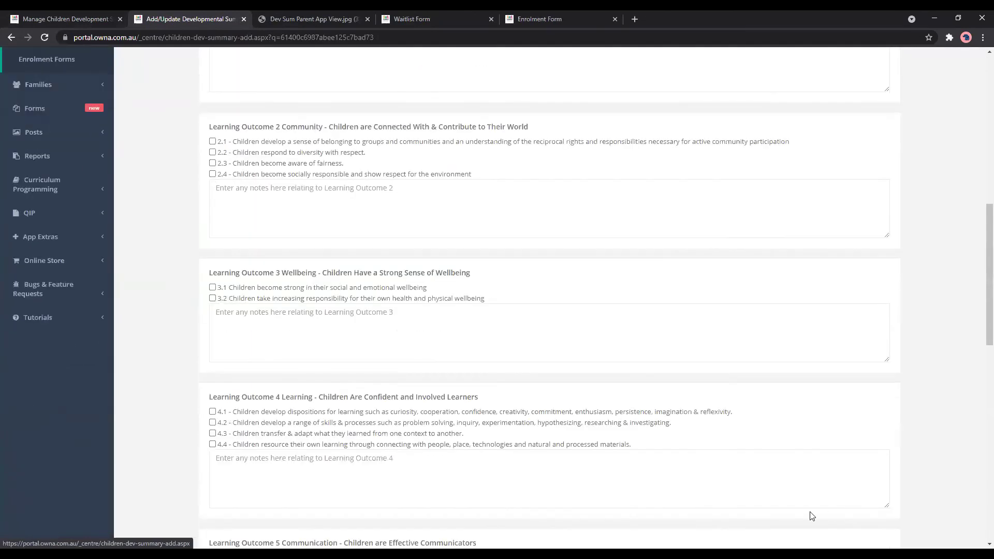
{"action": "scroll", "coordinate": [513, 506], "scroll_direction": "down", "scroll_amount": 6}
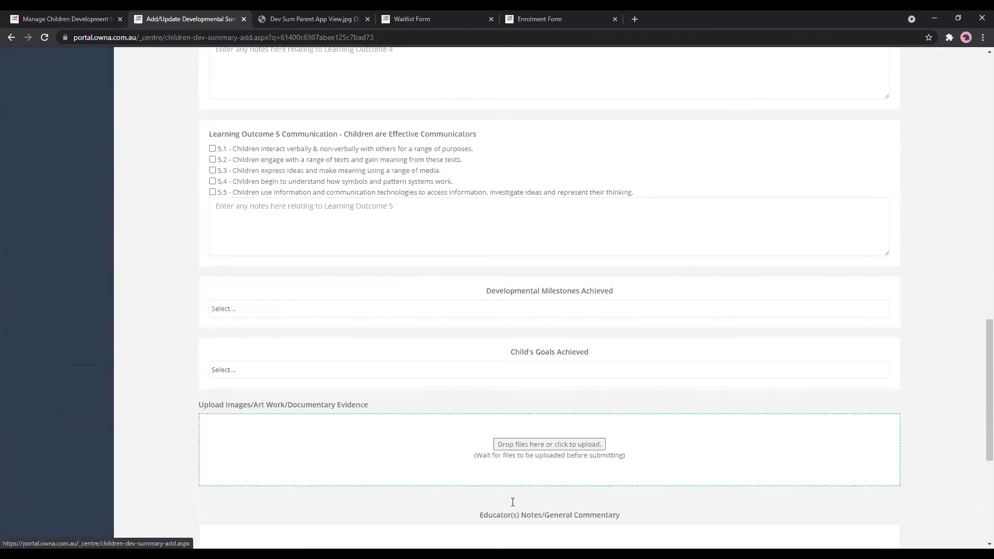